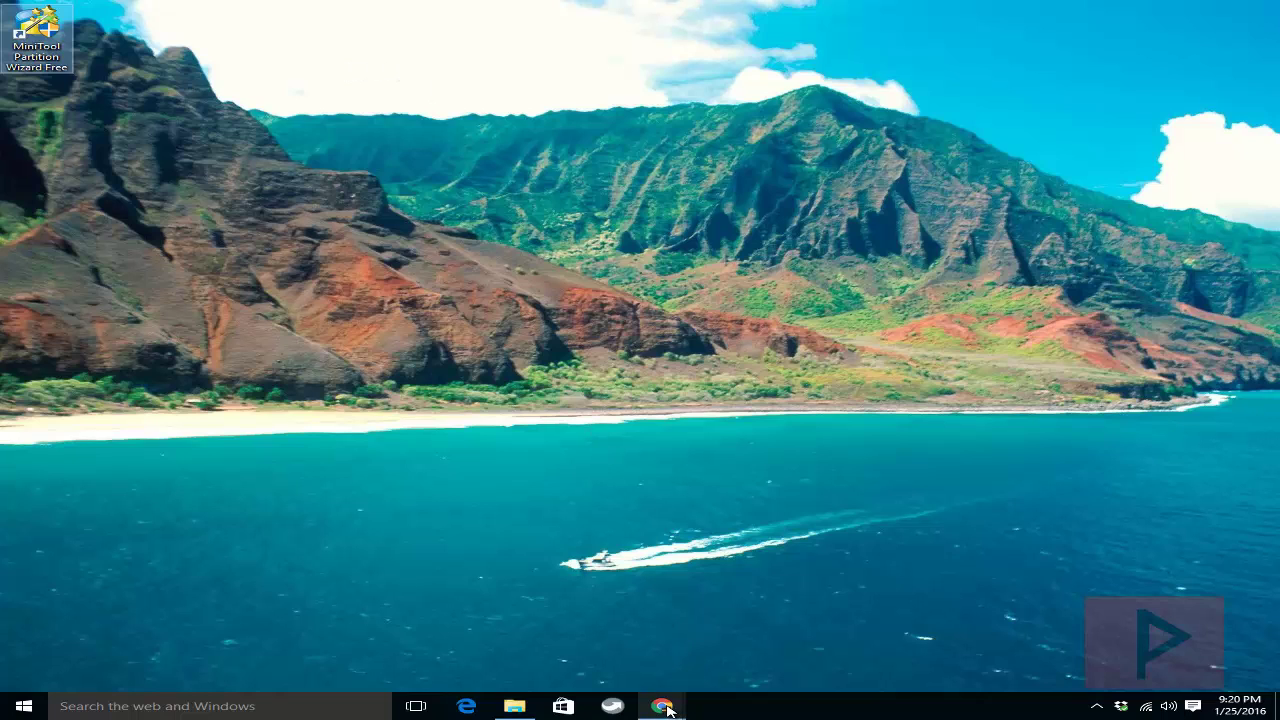
Step: View the MiniTool Partition Wizard Free Edition download page in Chrome and minimize the browser
mouse_move(666, 708)
click(590, 660)
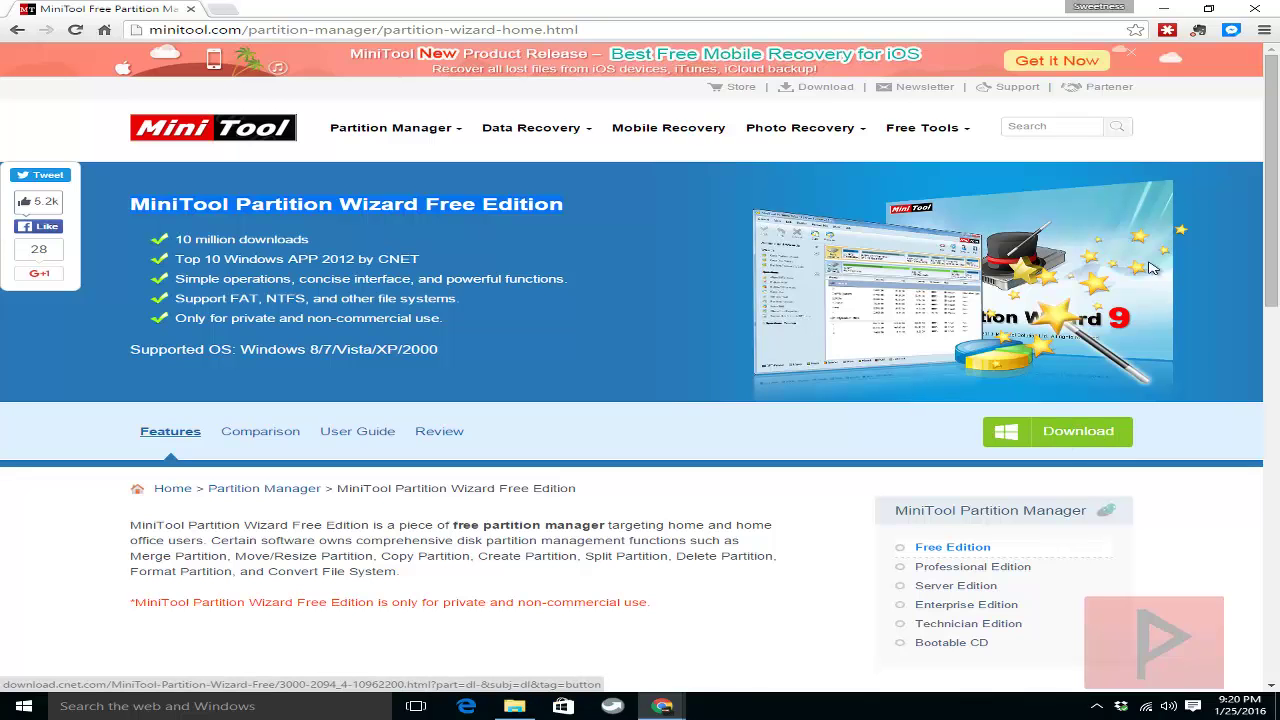
click(1163, 8)
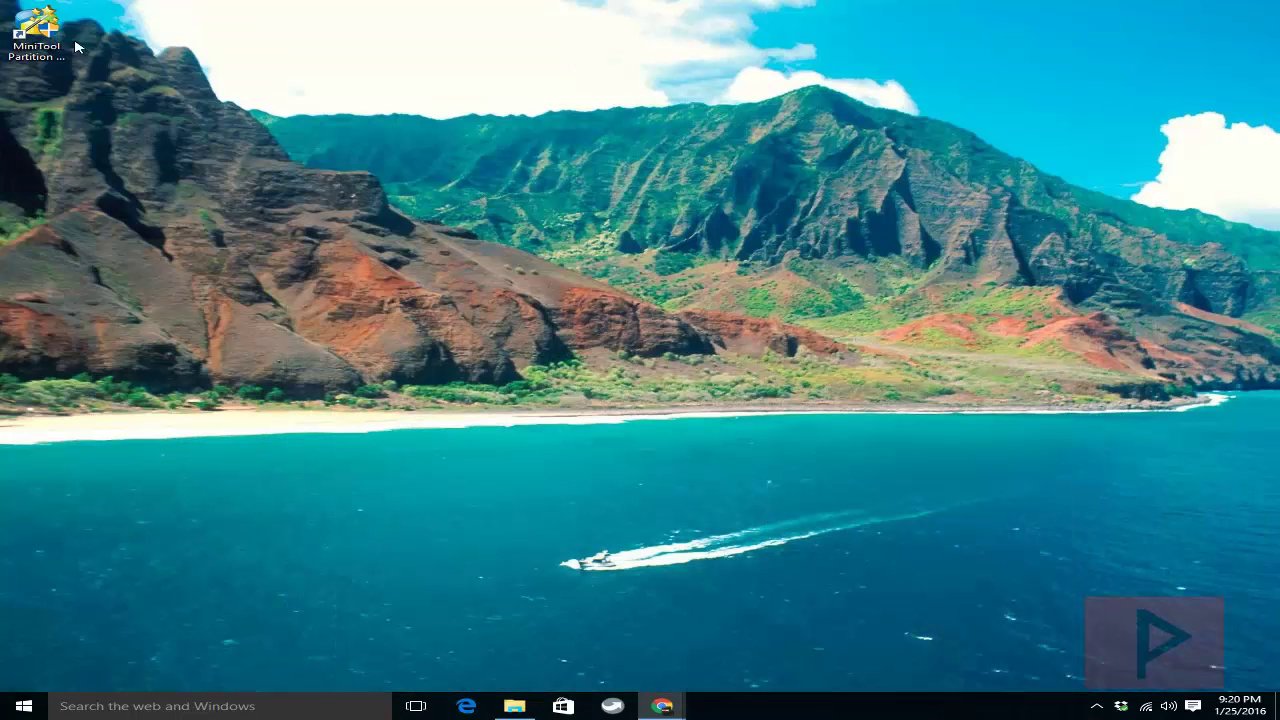
Step: Start MiniTool Partition Wizard Free from the desktop and launch its partition management application
click(40, 38)
double_click(66, 50)
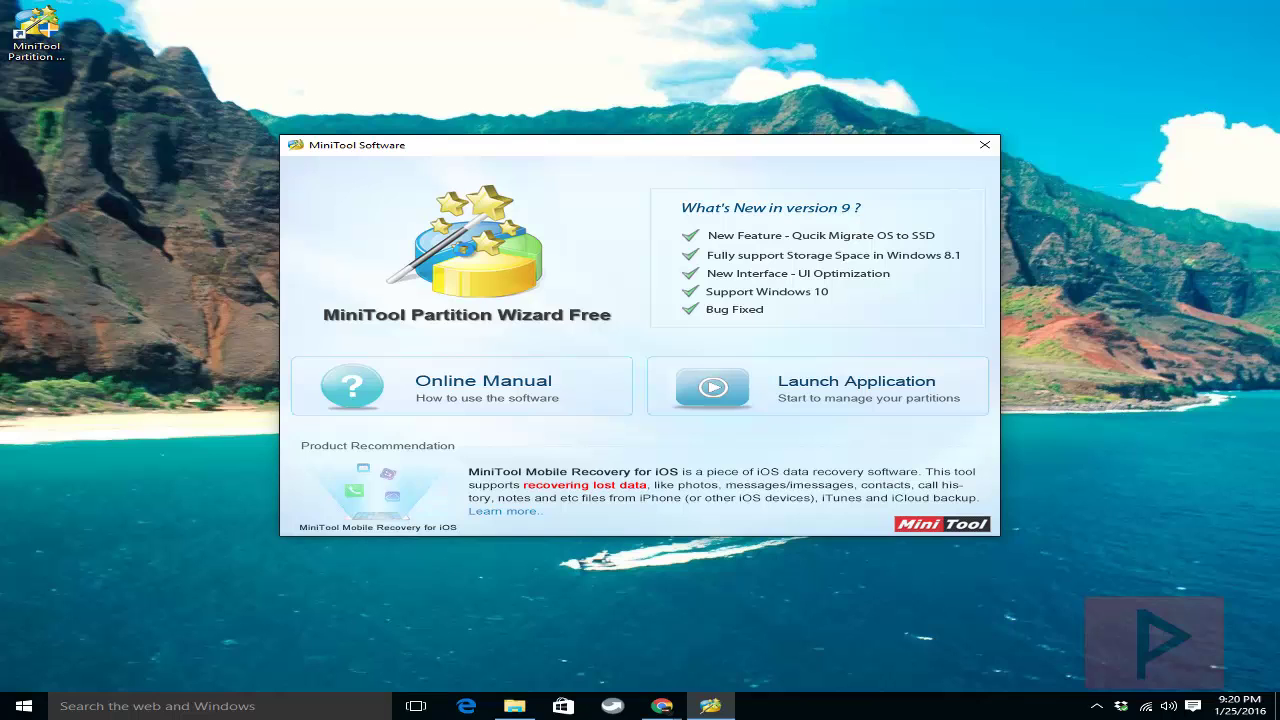
click(700, 390)
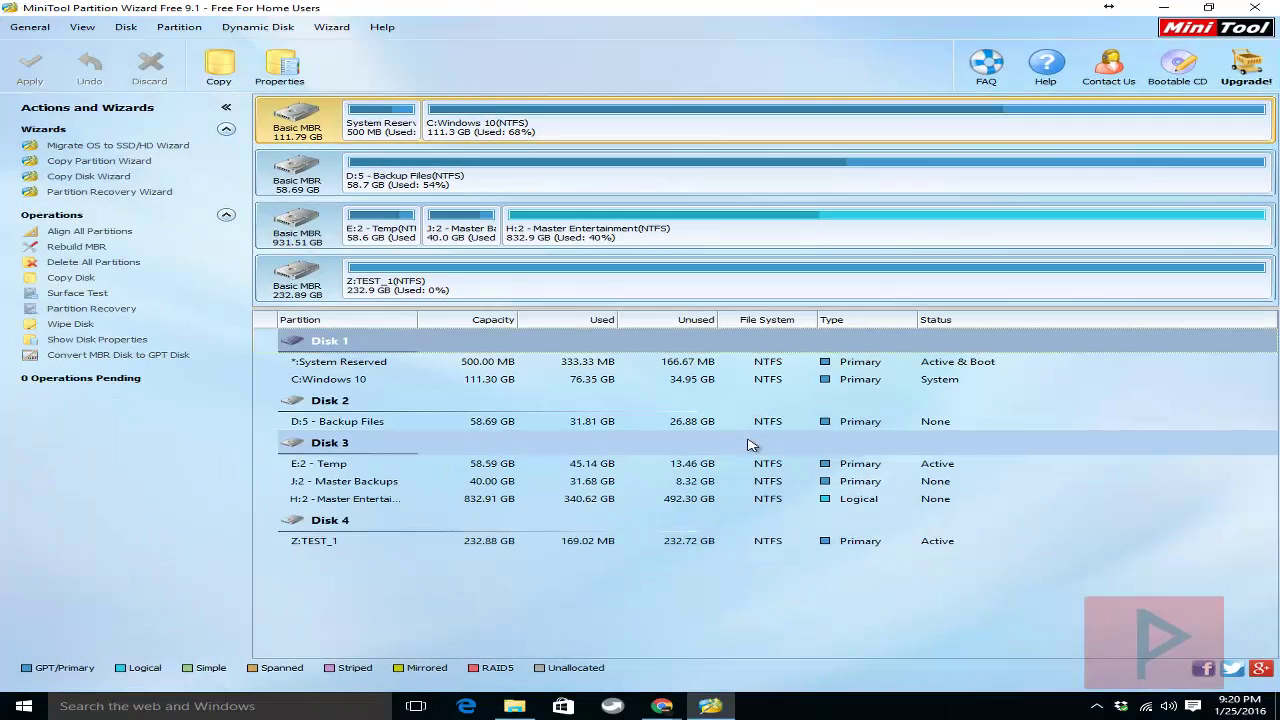
Step: Switch to File Explorer, browse the pictures in the 2015 folder on drive TEST_1 (Z:), and return to This PC
key(super+e)
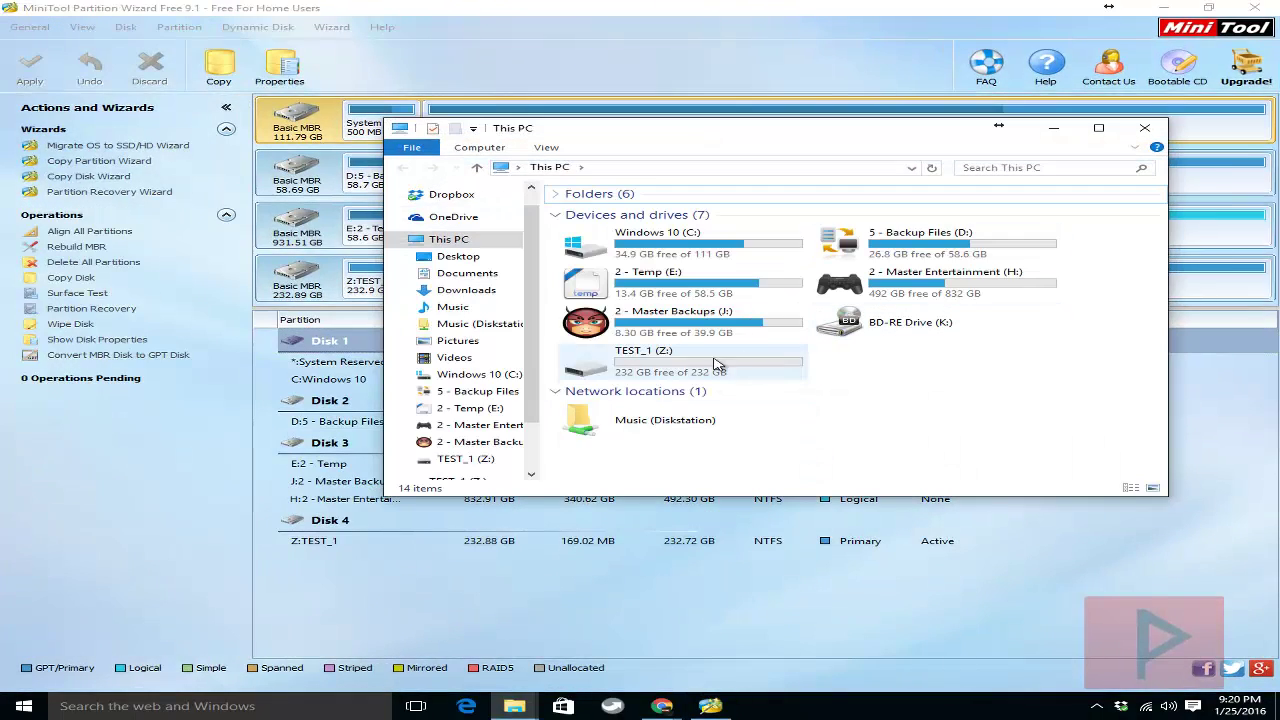
click(715, 363)
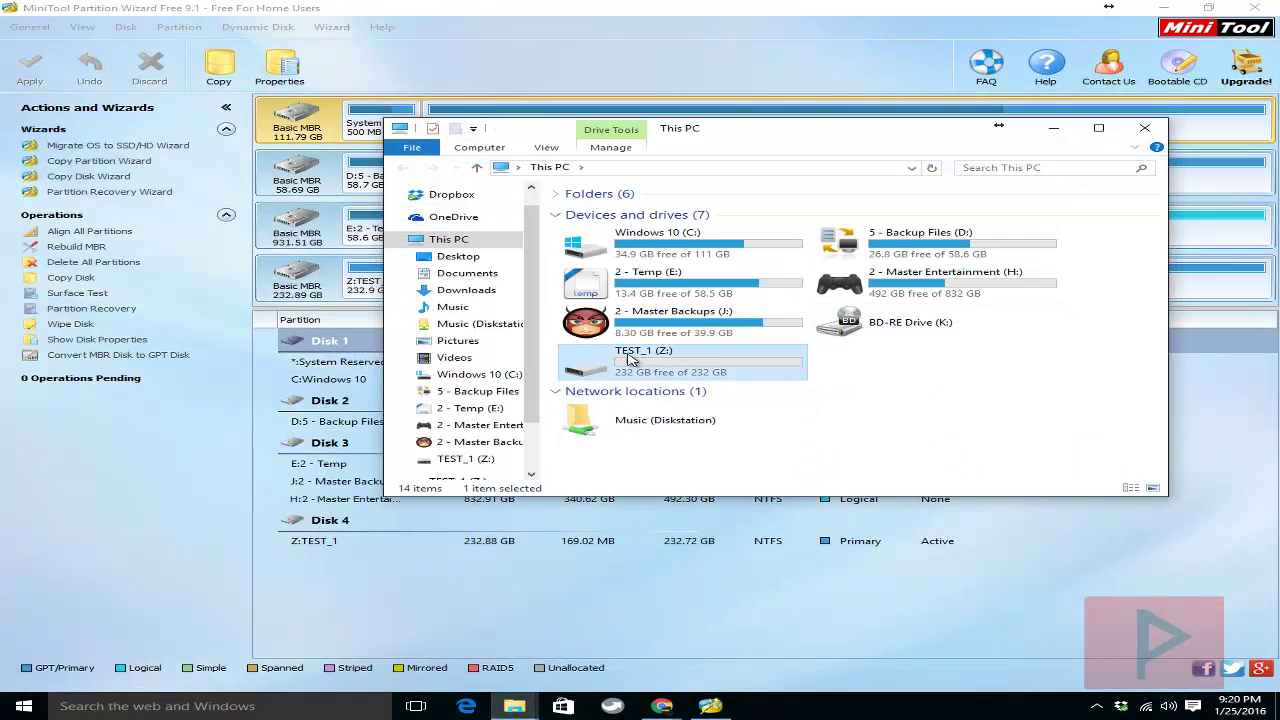
double_click(731, 370)
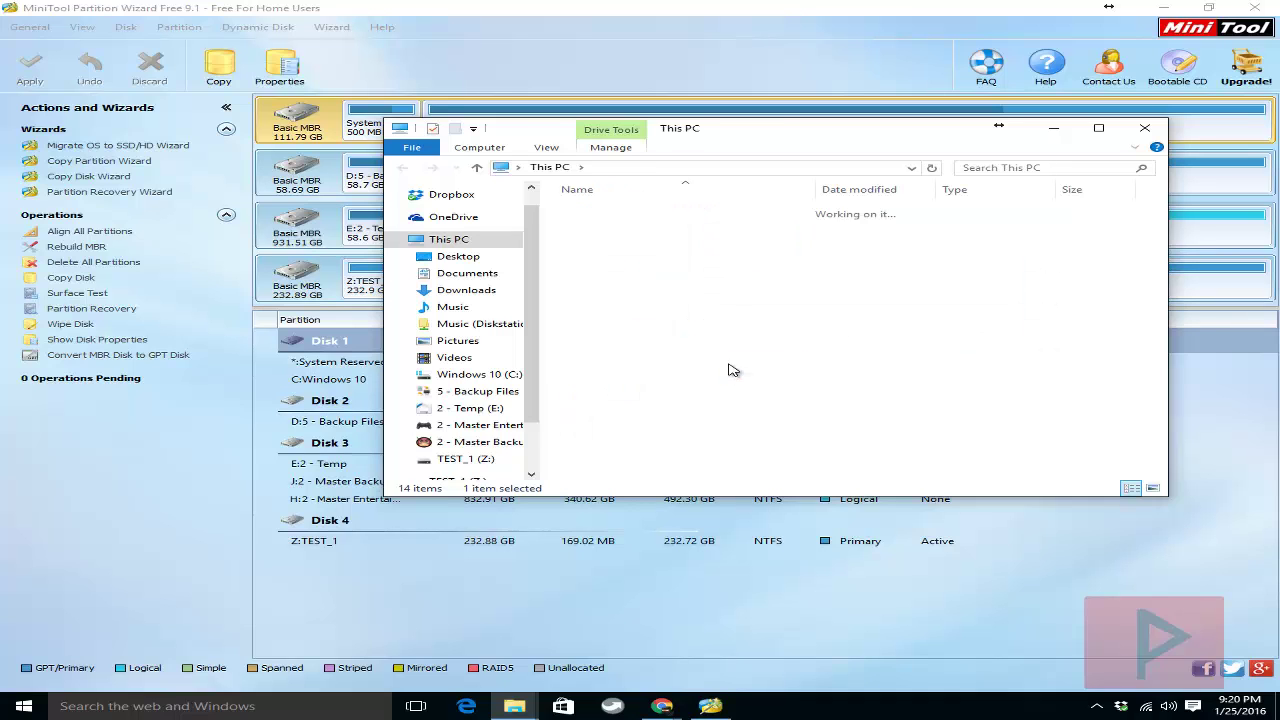
double_click(636, 214)
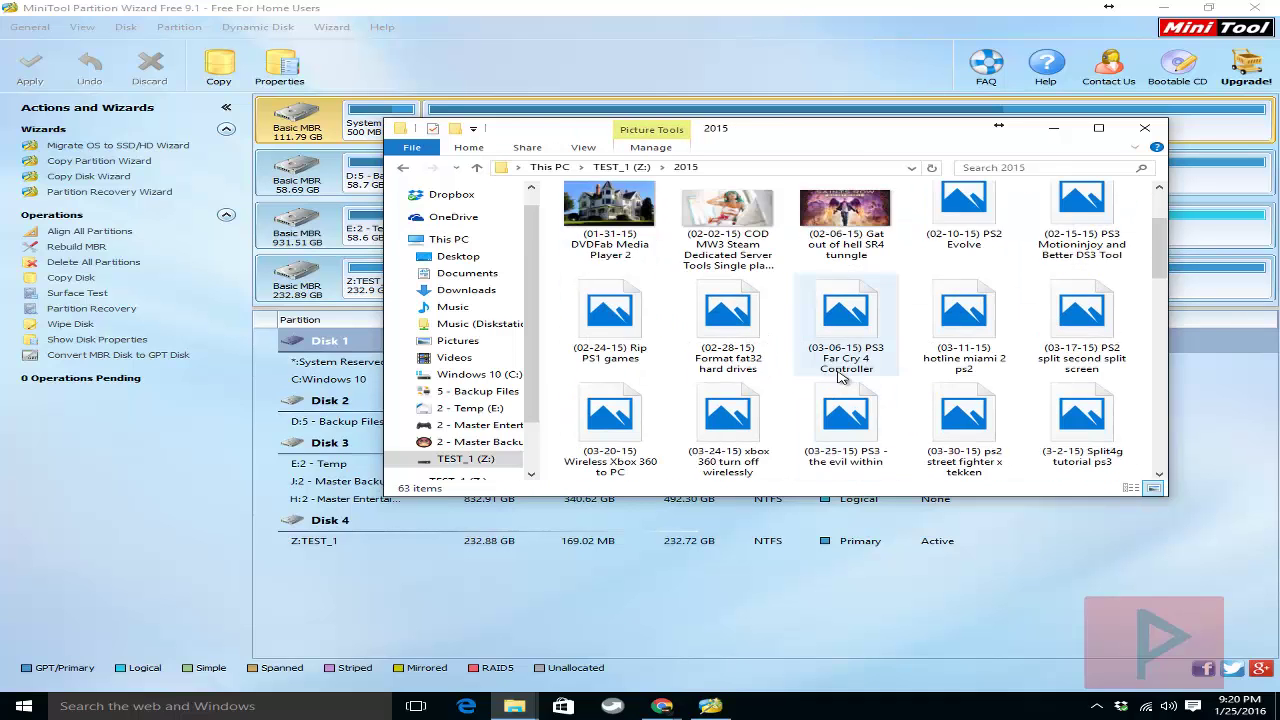
scroll(840, 375, down, 2)
scroll(832, 392, up, 5)
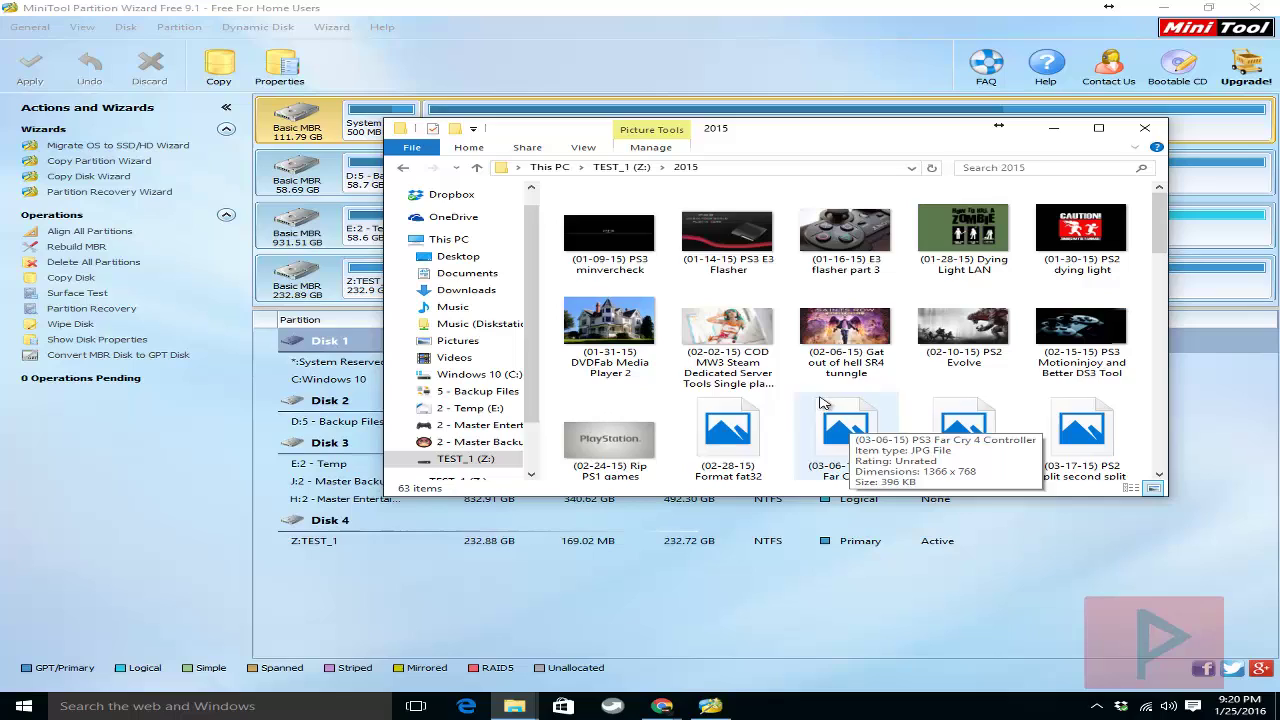
click(406, 168)
key(alt+Left)
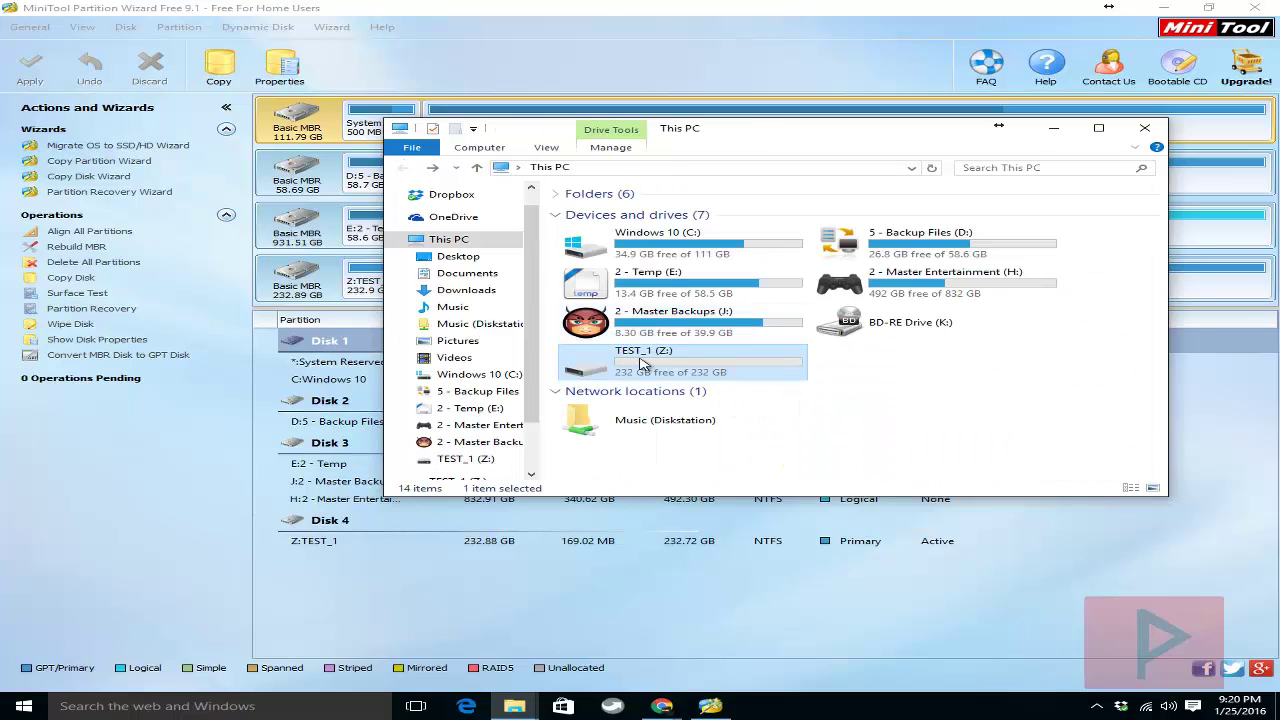
Step: Check the file system in the properties of drive TEST_1 (Z:), then close File Explorer
right_click(643, 363)
click(700, 646)
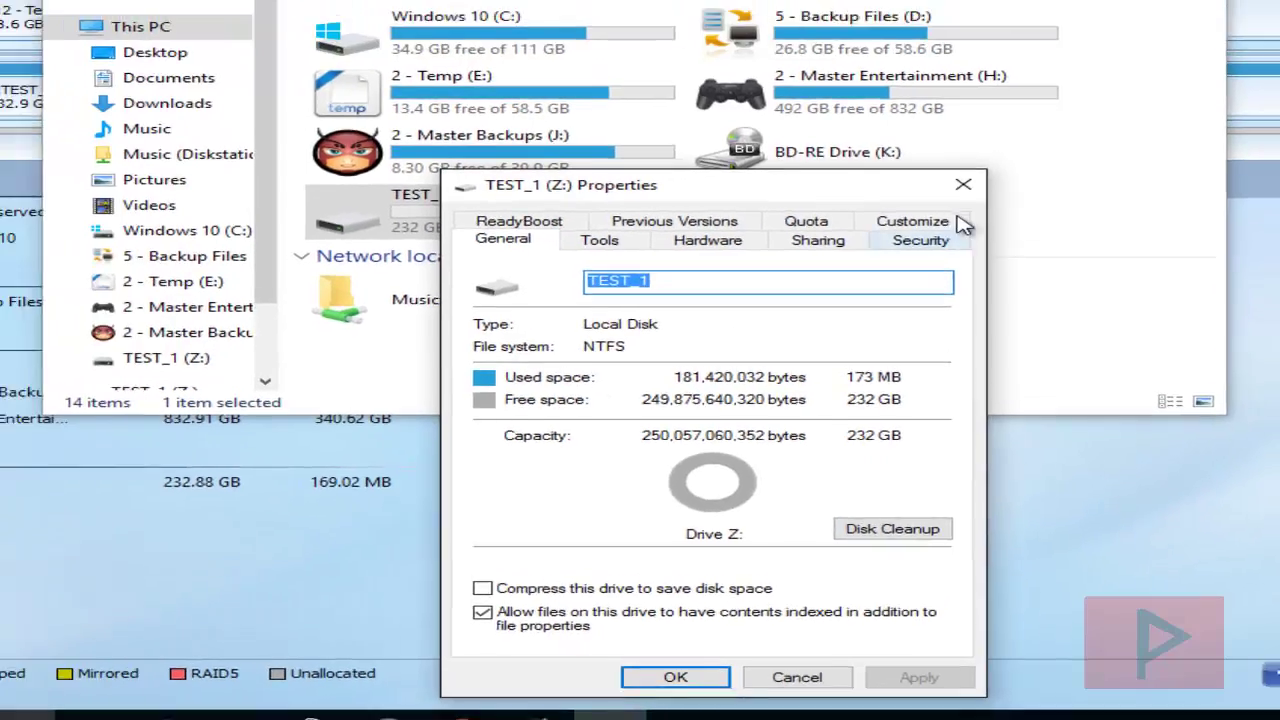
click(968, 187)
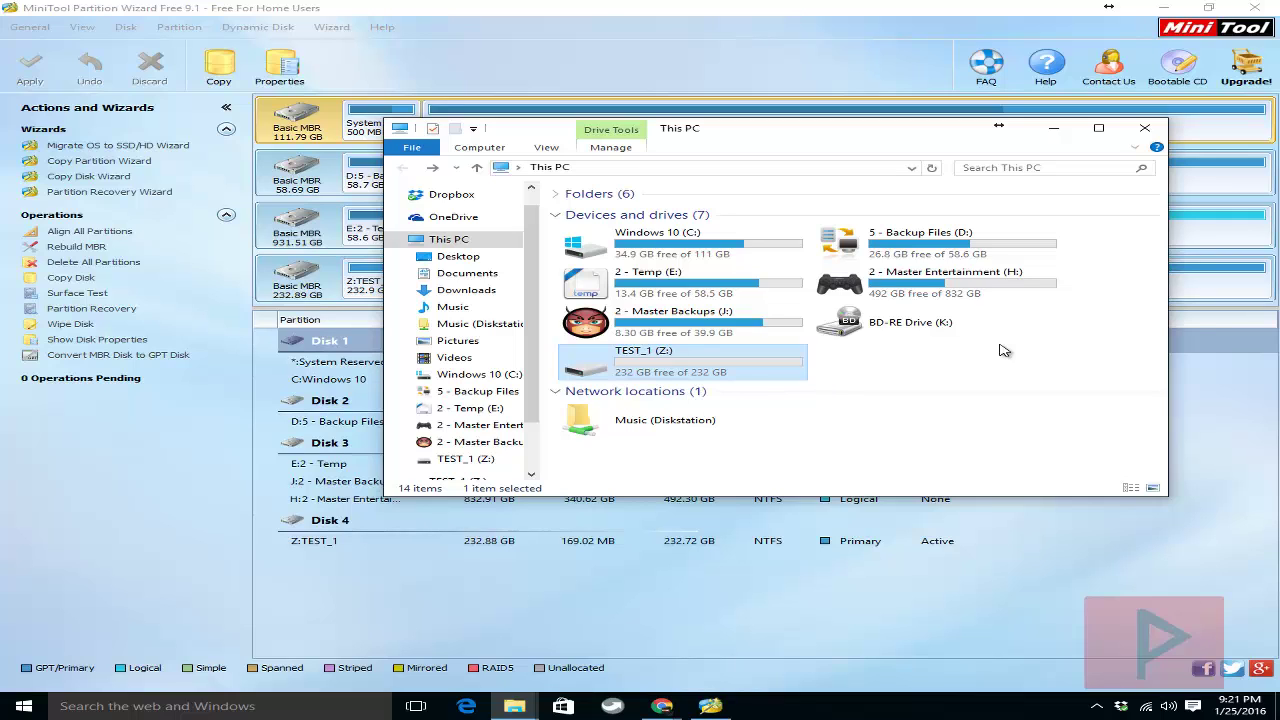
click(1145, 128)
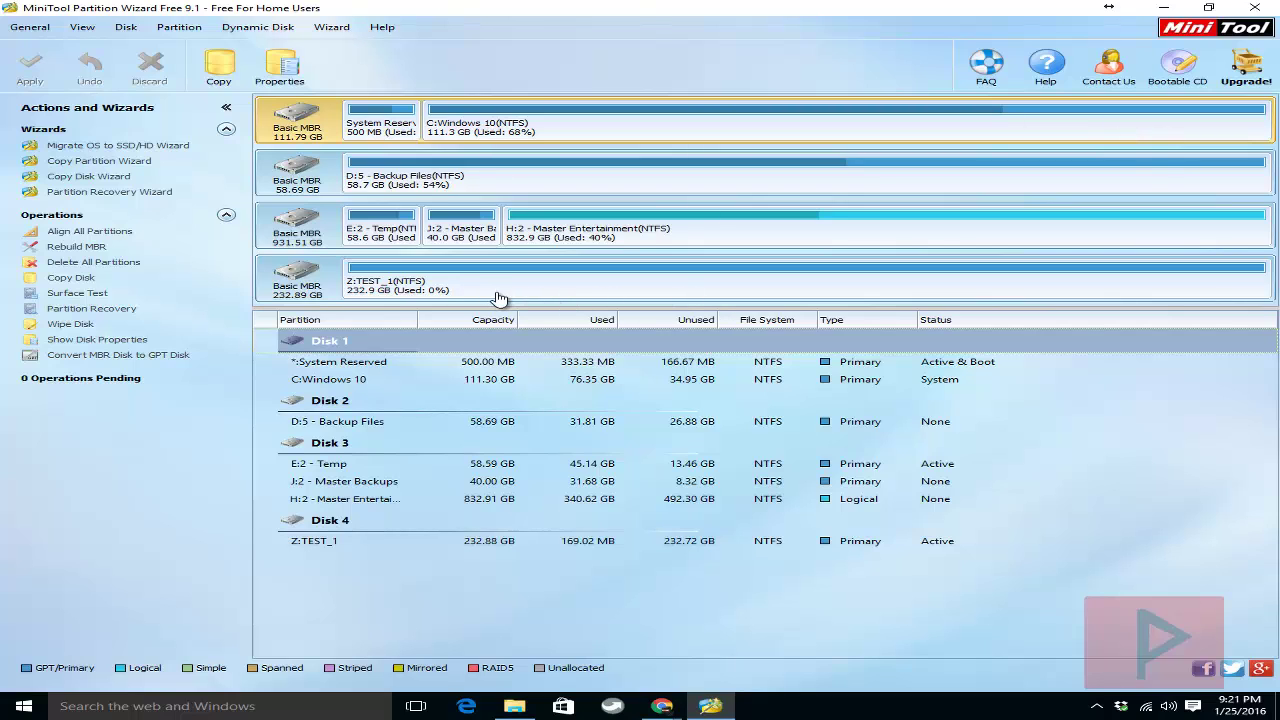
Step: Convert the Z: TEST_1 partition on Disk 4 from NTFS to FAT32 and apply the pending change
click(376, 287)
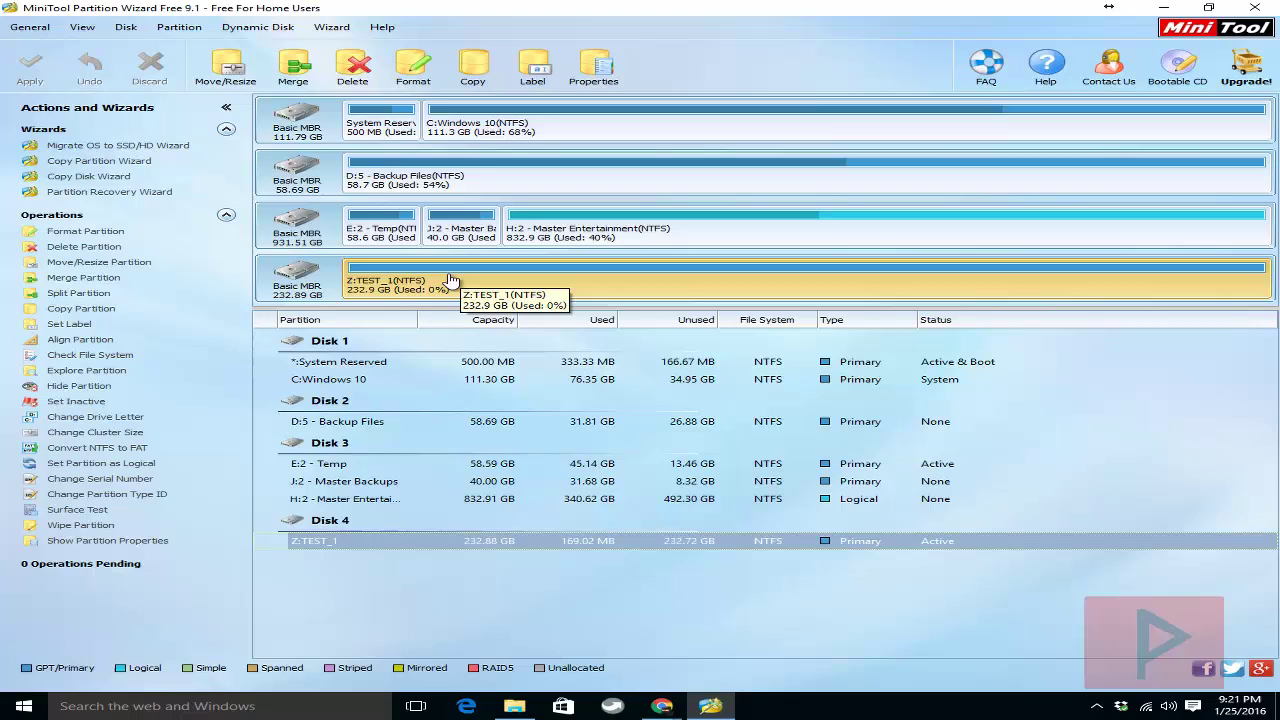
click(136, 449)
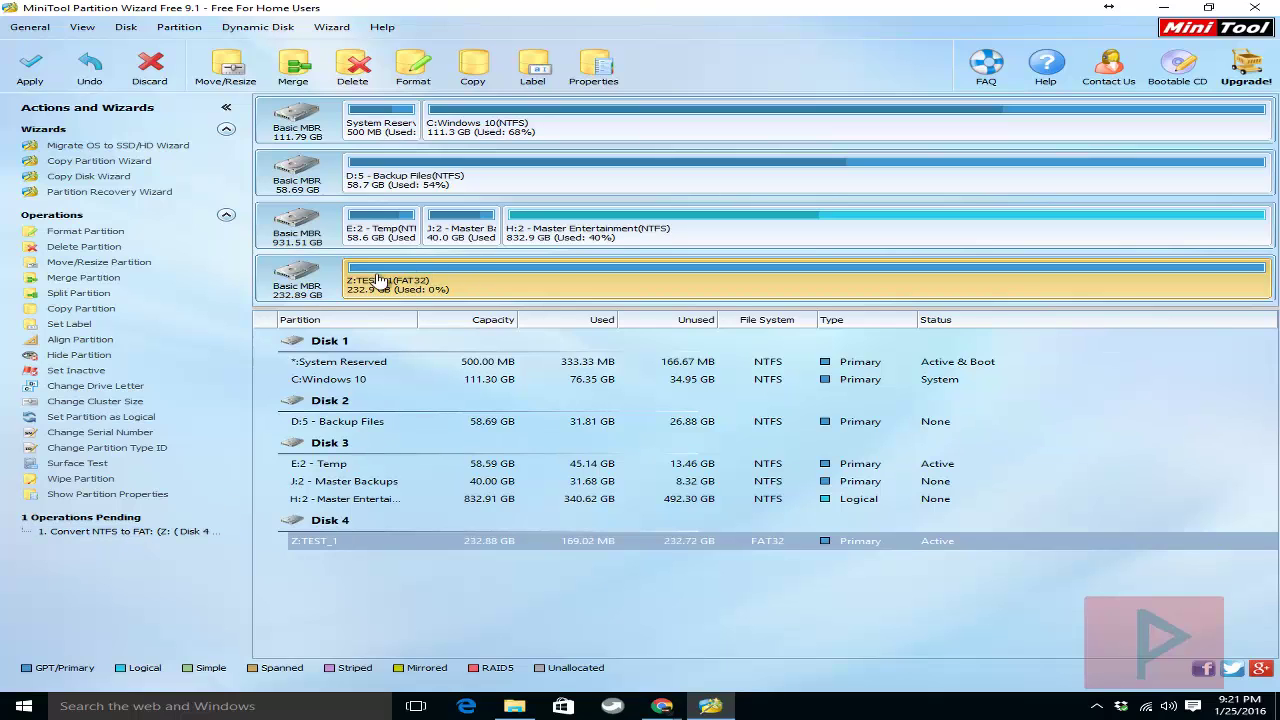
click(28, 75)
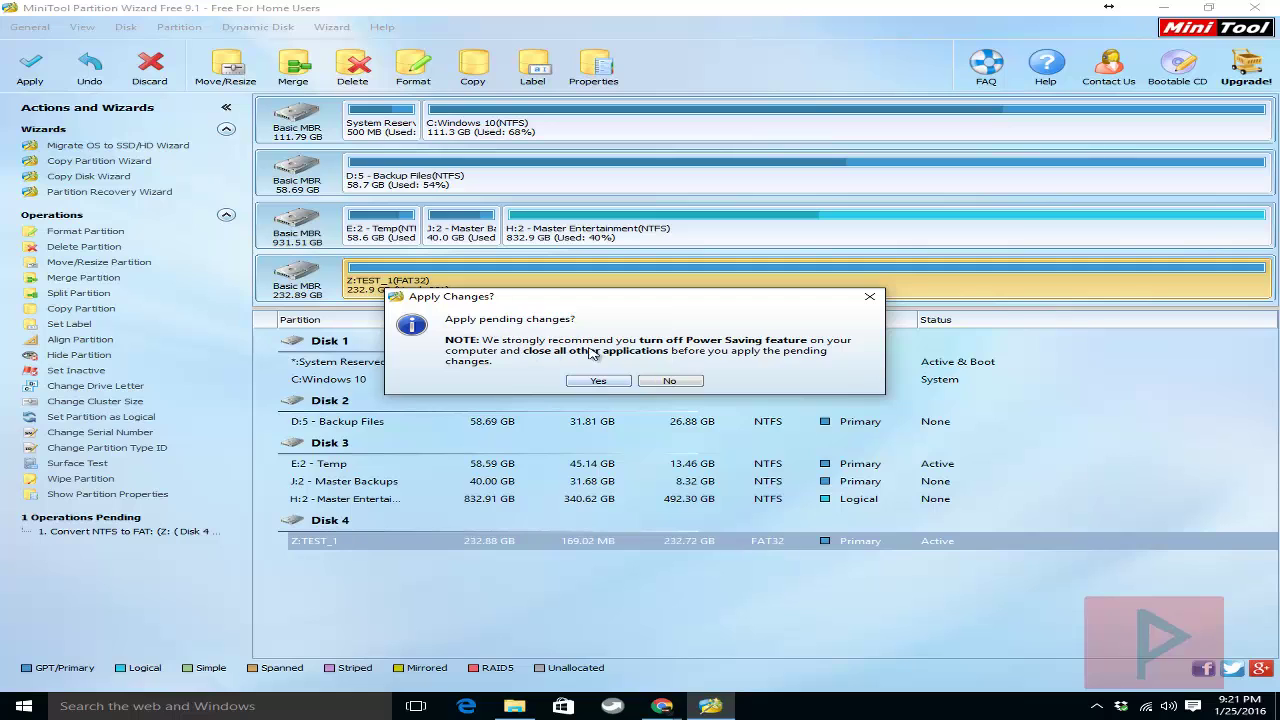
click(600, 381)
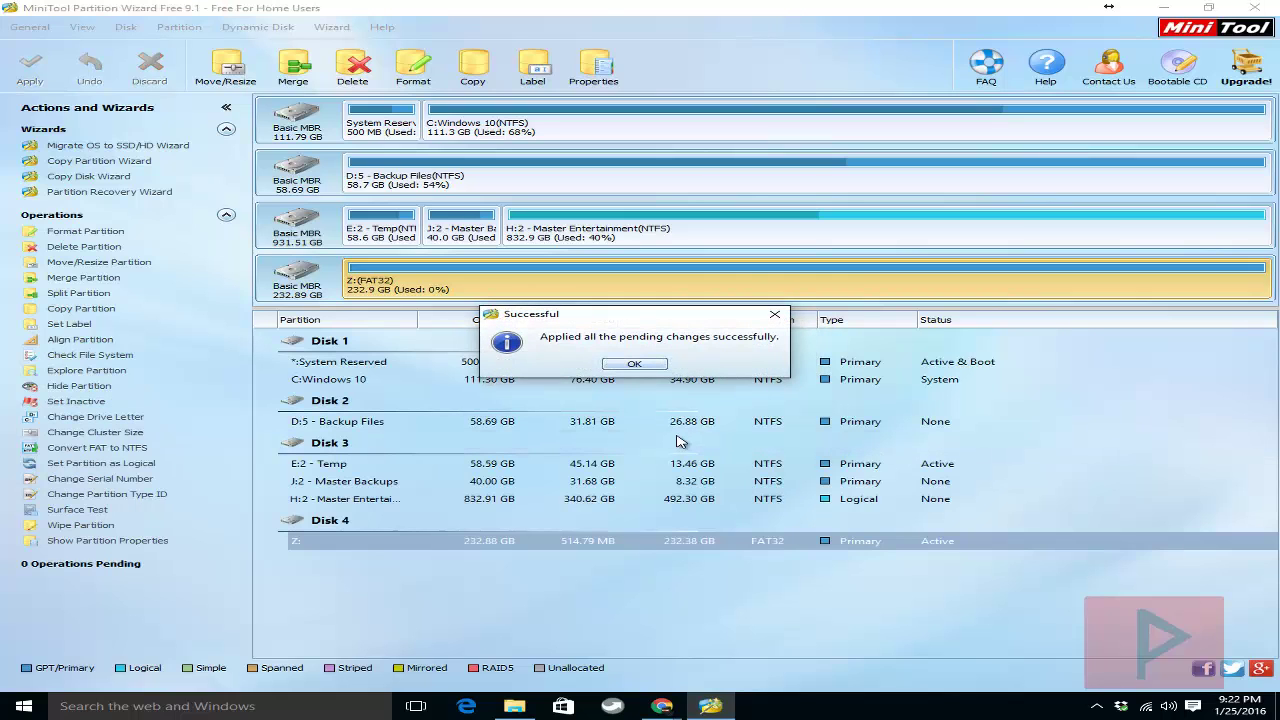
click(636, 365)
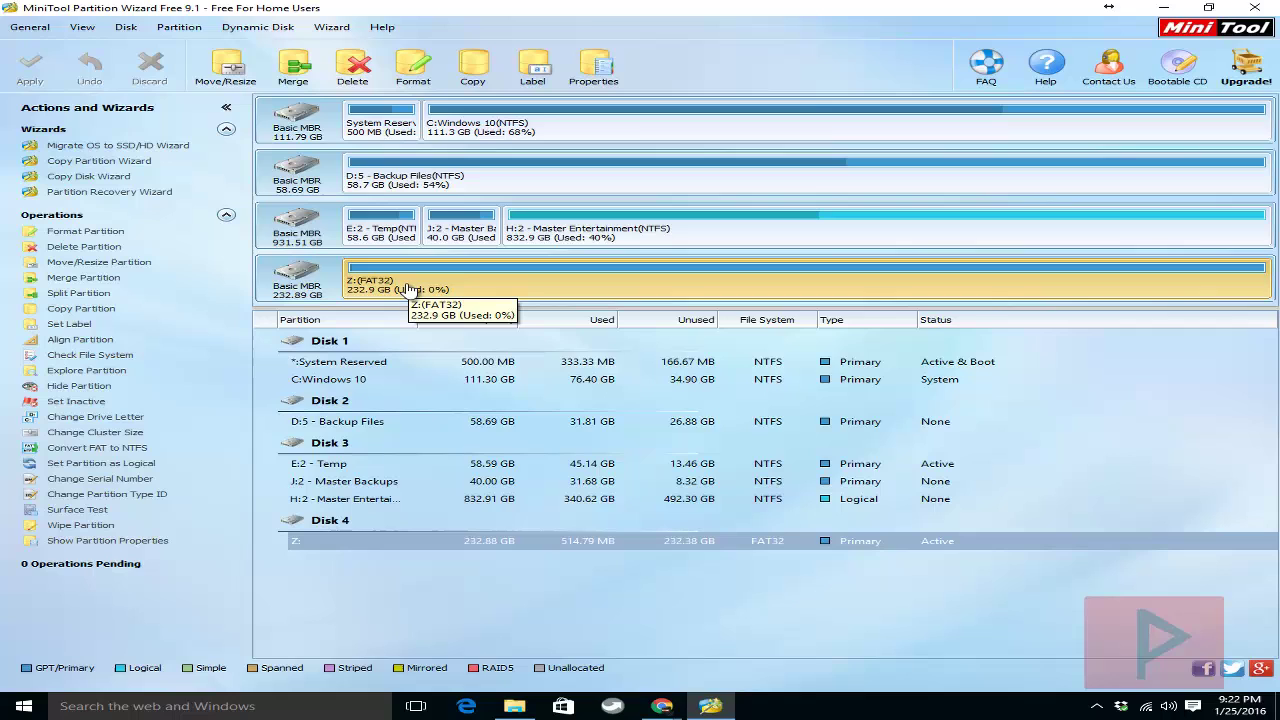
Step: Open File Explorer and check the converted Z: drive's file system in its properties without changing anything
key(super+e)
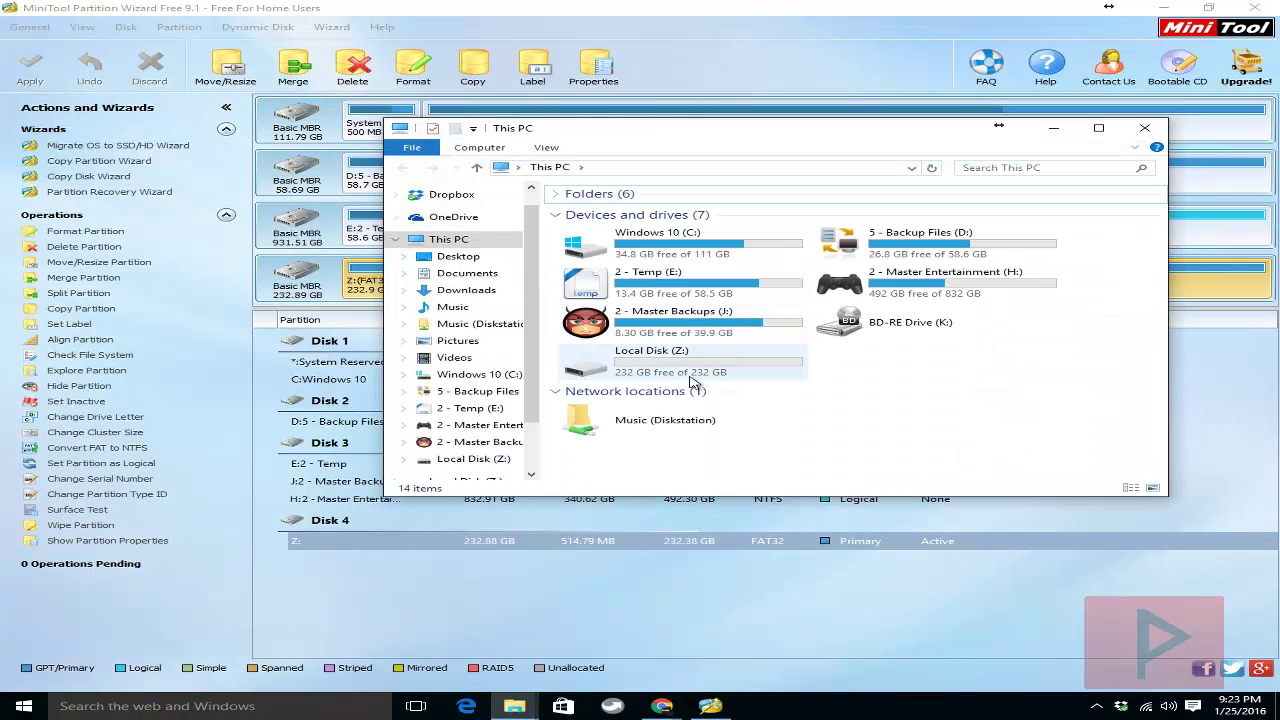
right_click(687, 370)
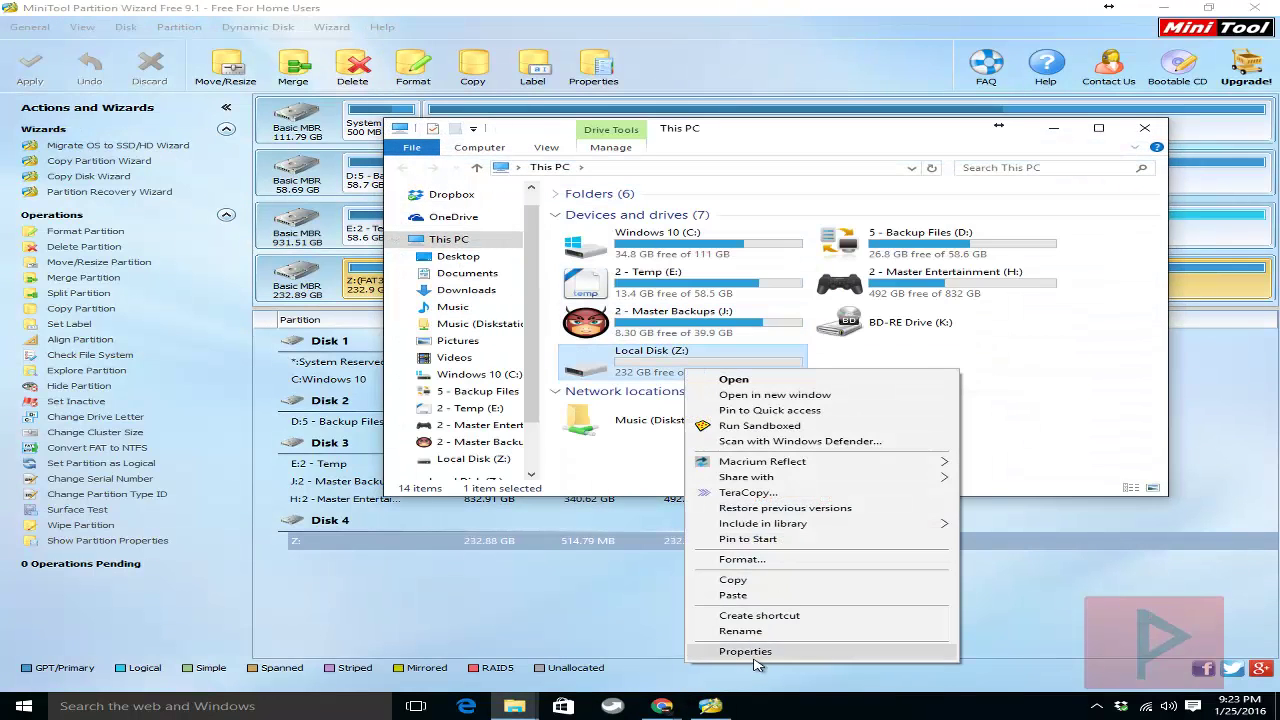
click(754, 658)
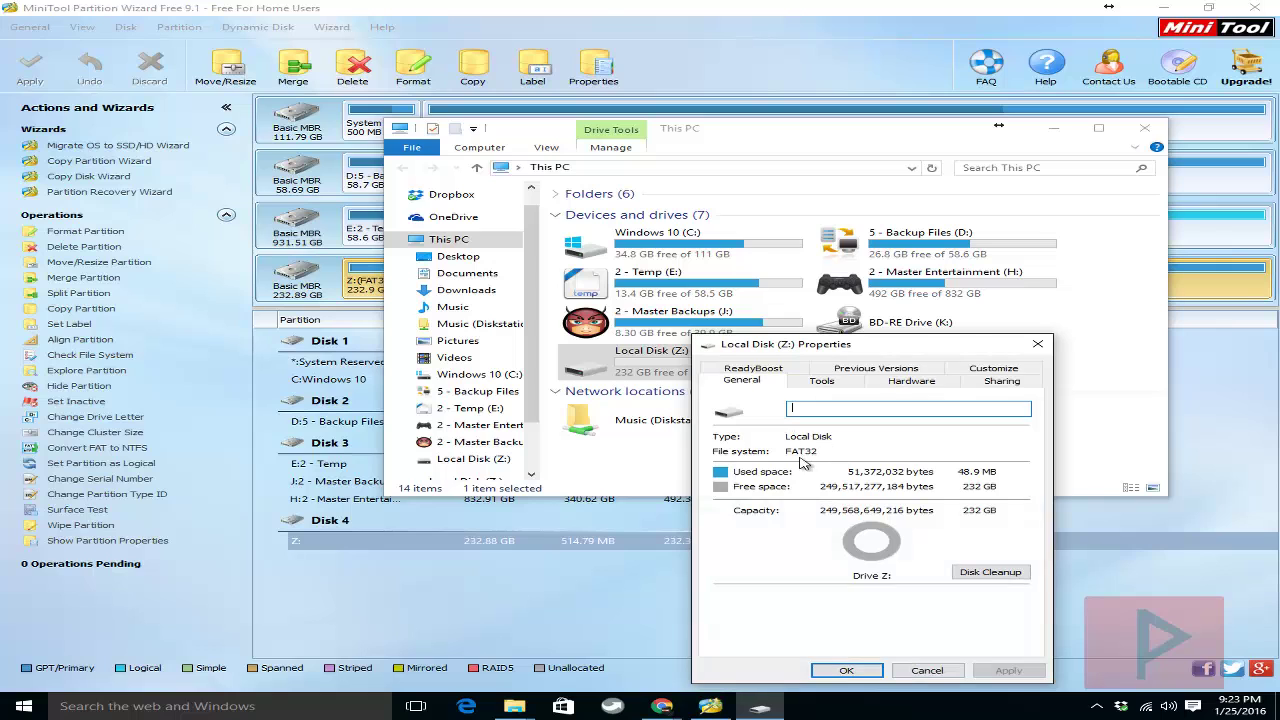
click(927, 670)
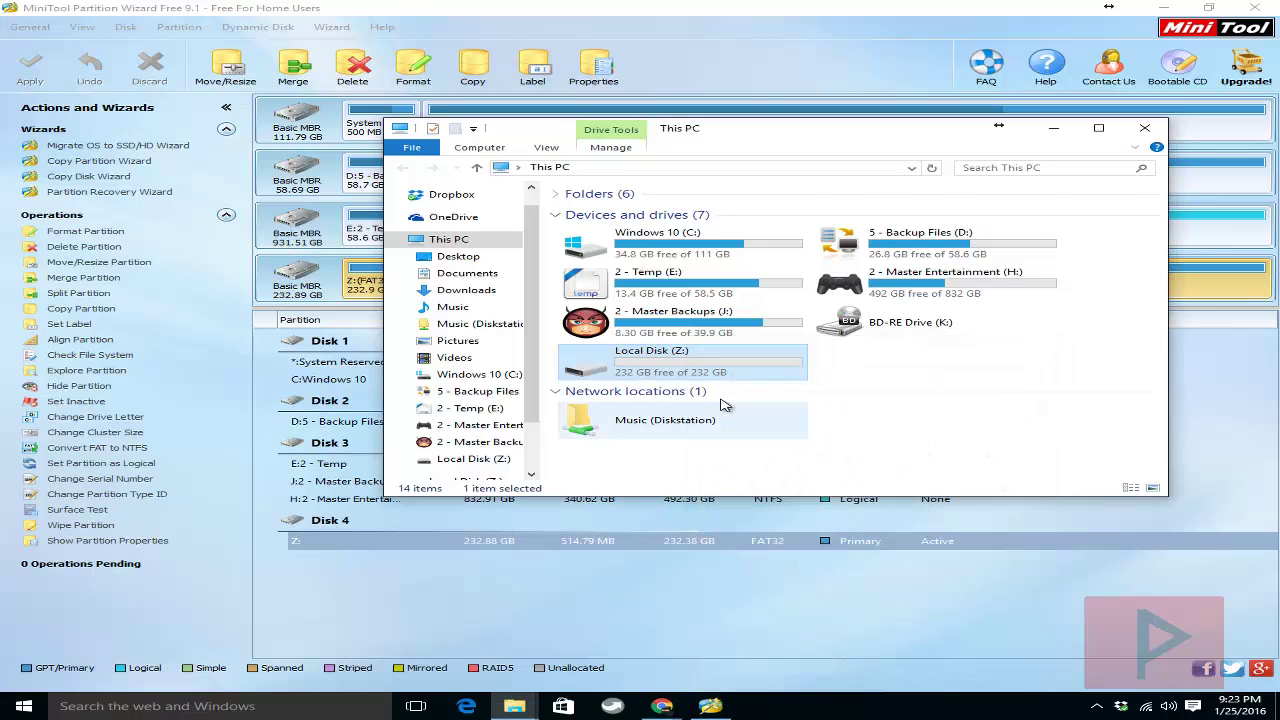
Step: Look through the 2015 folder on Local Disk (Z:) for its files, close File Explorer and minimize the partition manager
double_click(706, 357)
click(620, 218)
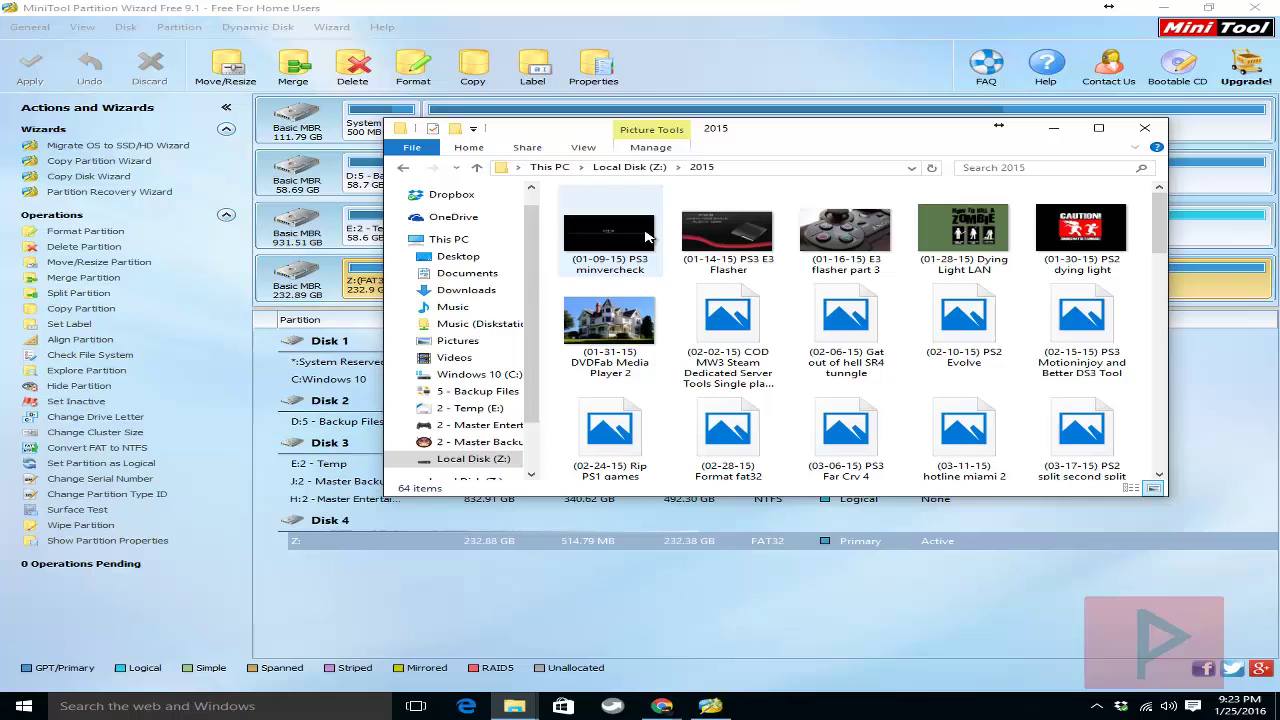
scroll(700, 300, down, 8)
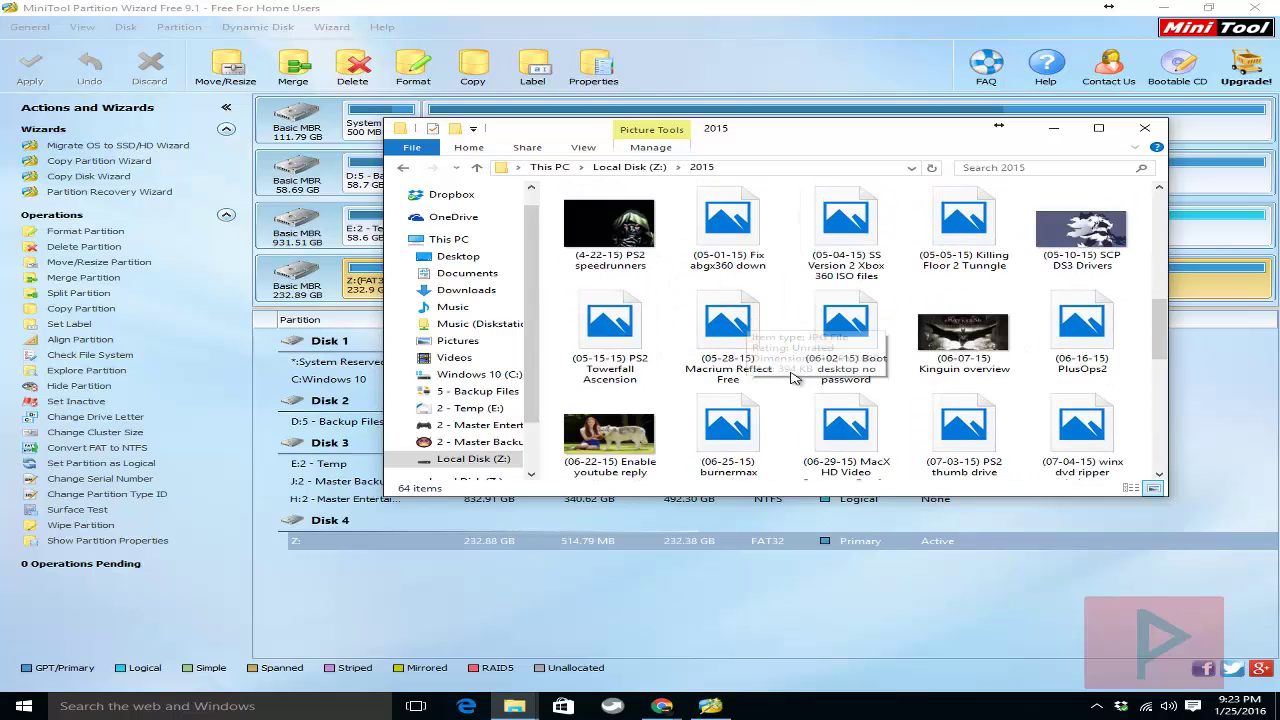
scroll(790, 370, up, 5)
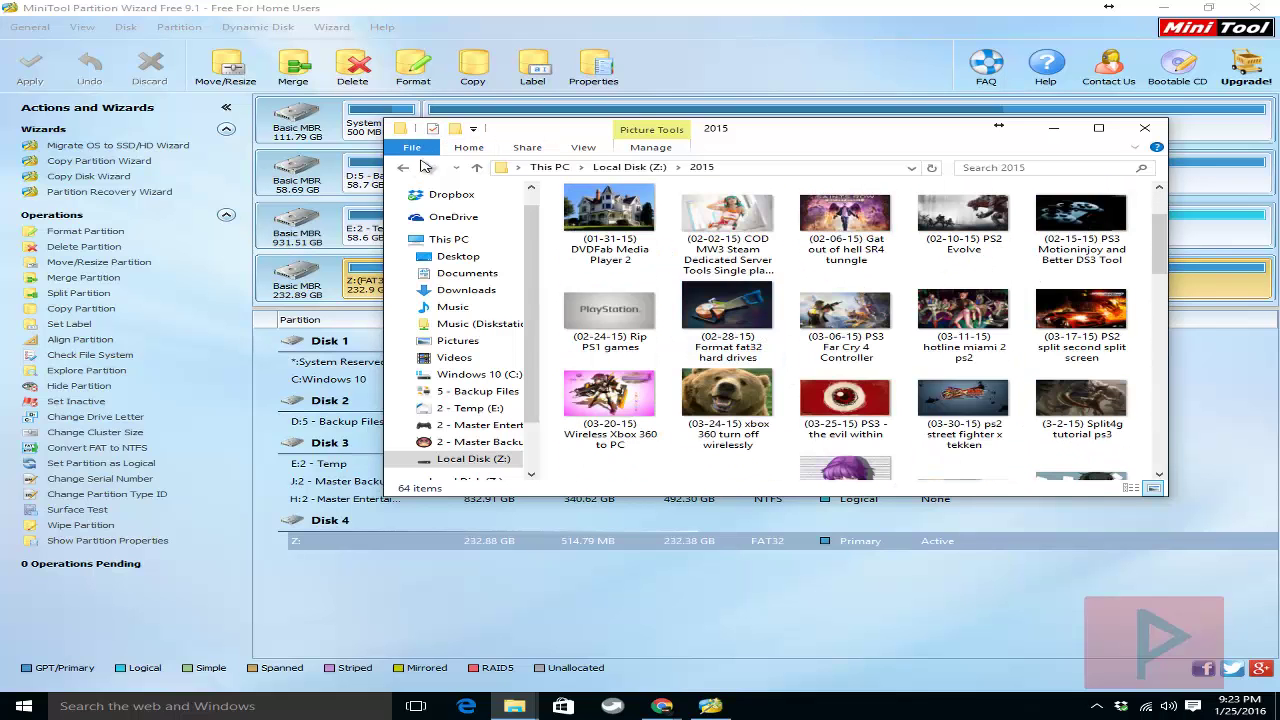
click(404, 167)
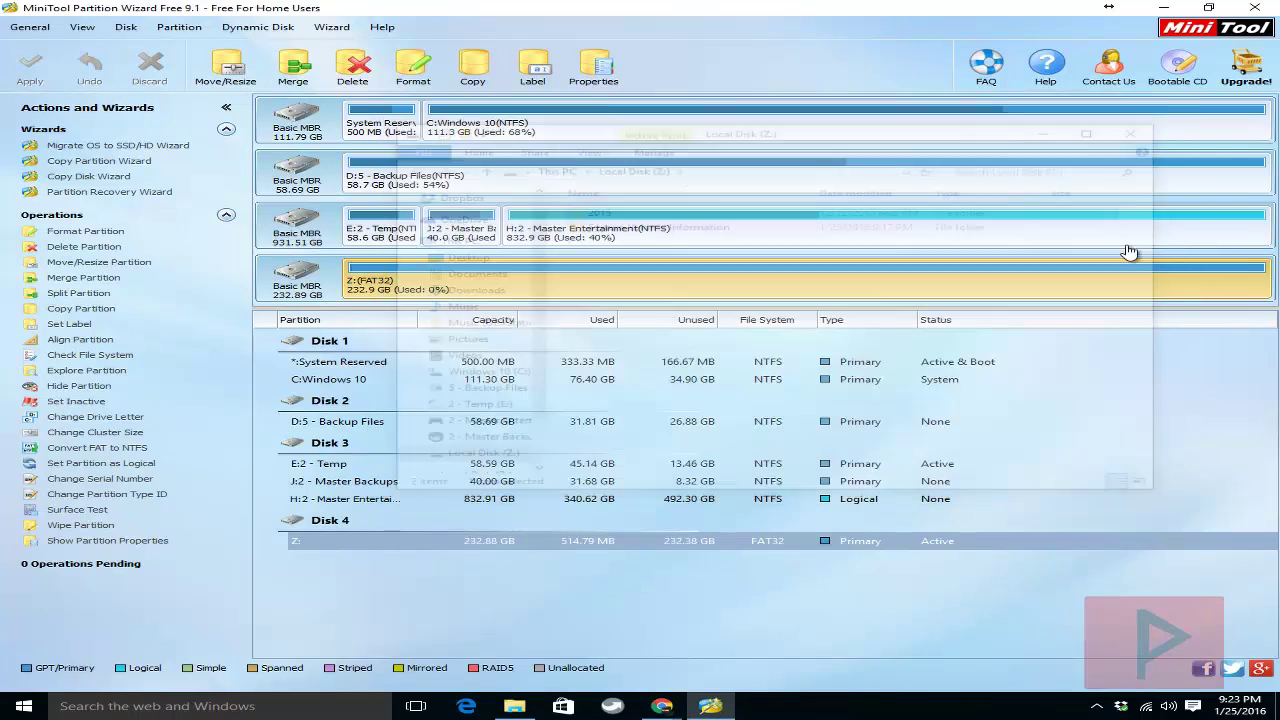
click(1144, 128)
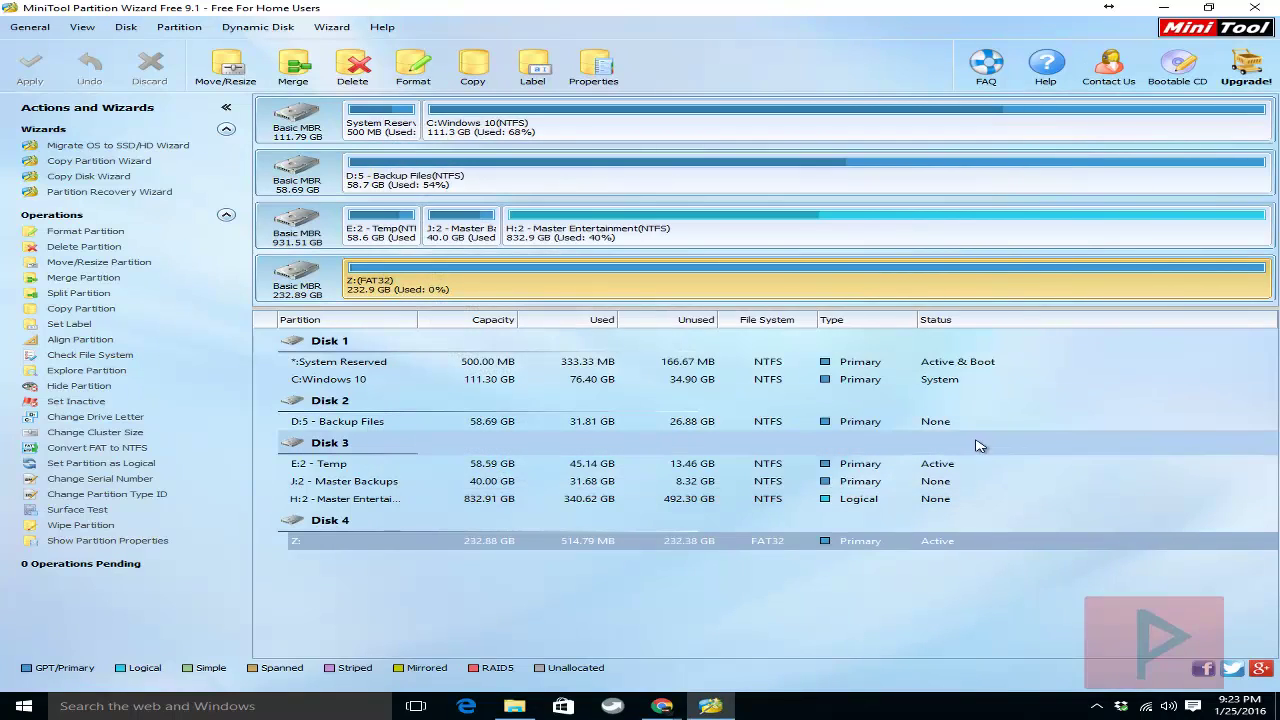
click(1163, 8)
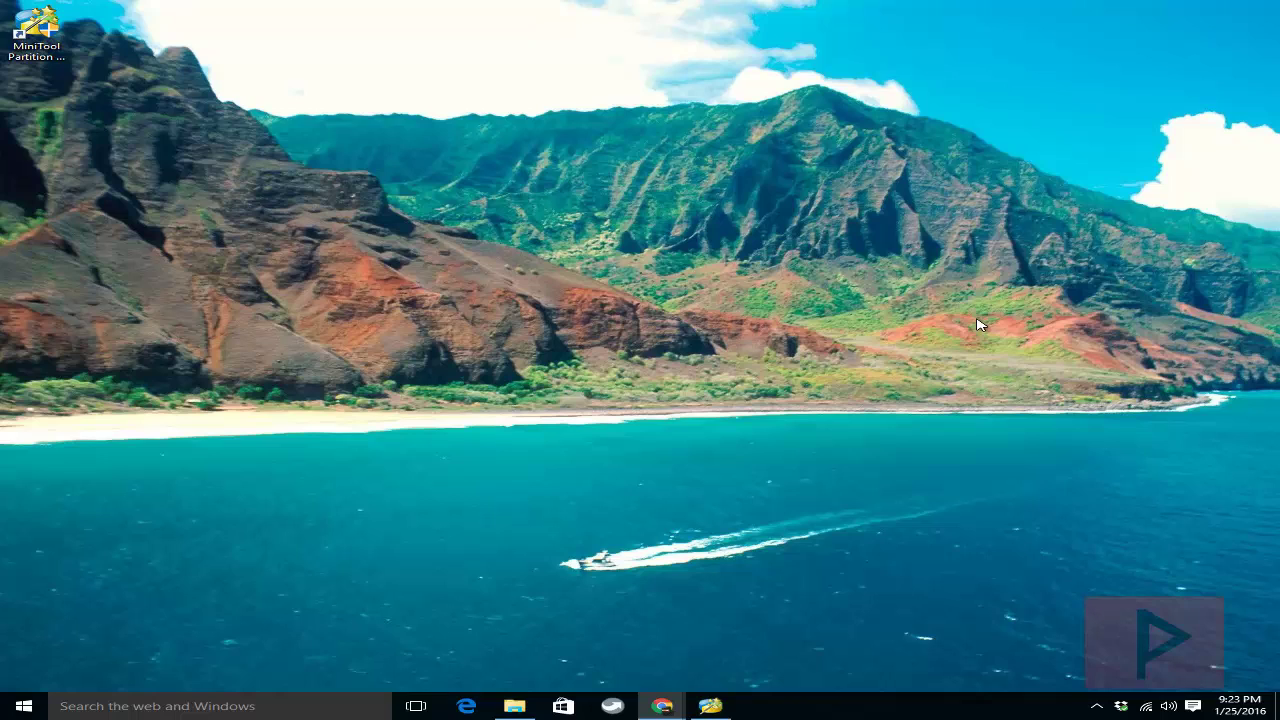